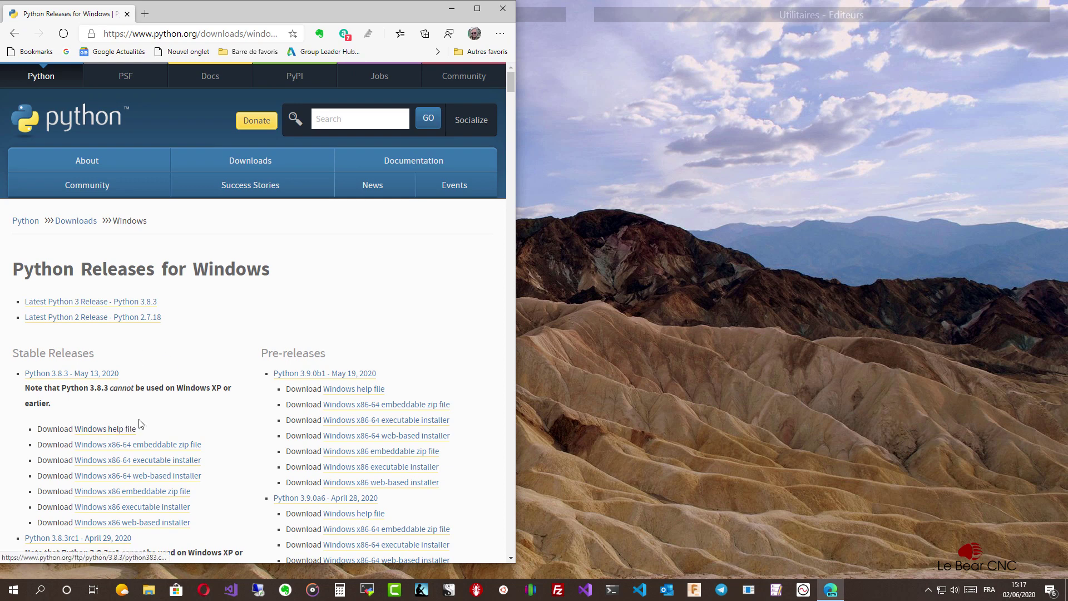
# - Drag the Edge window right so the whole Python Releases for Windows page is visible
pyautogui.moveTo(187, 16); pyautogui.dragTo(315, 21)
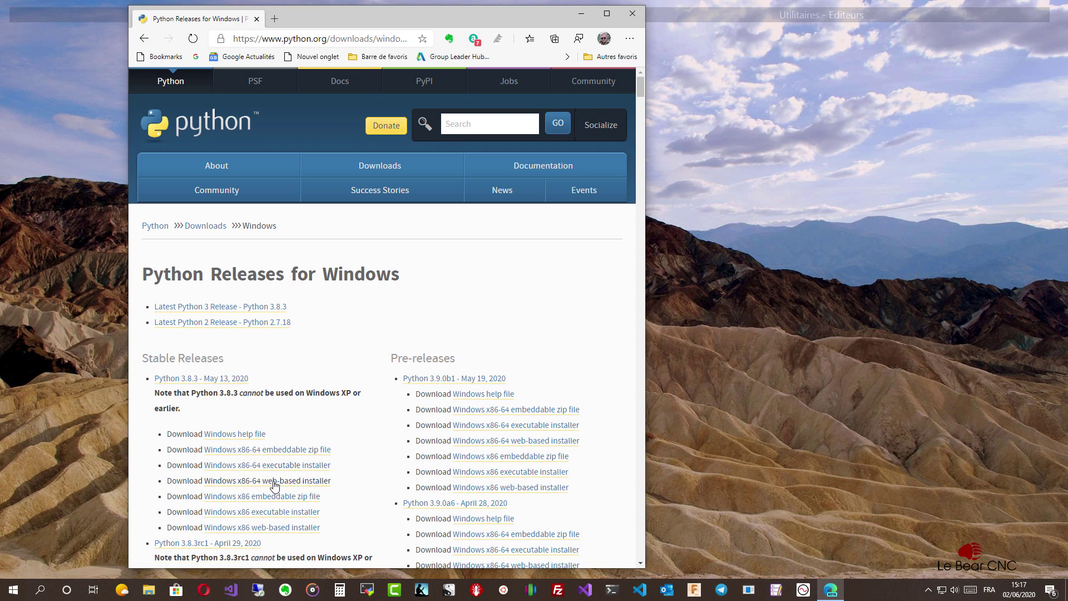
# - Download the Python 3.8.3 Windows x86-64 executable installer and open it from the download bar
pyautogui.click(265, 466)
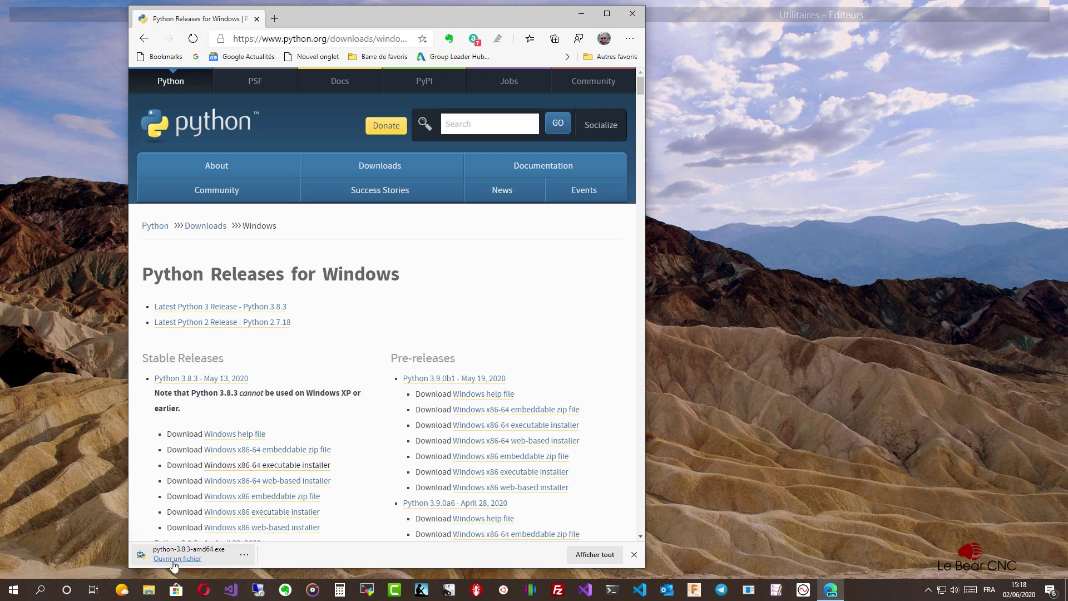
pyautogui.click(175, 559)
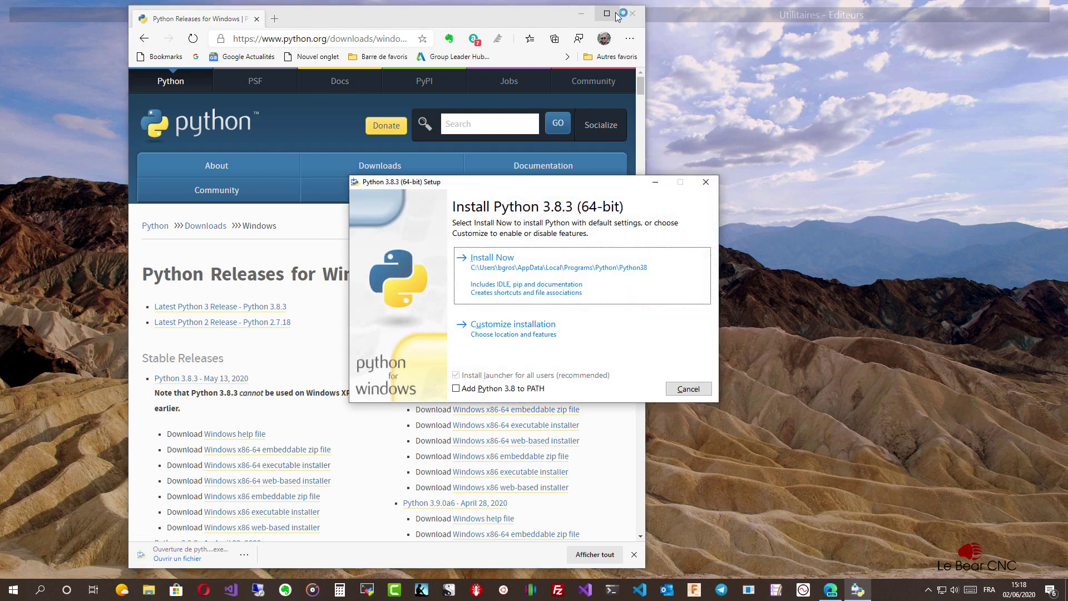
# - Close Edge, install Python 3.8.3 with 'Add Python 3.8 to PATH' ticked, then close setup
pyautogui.click(632, 15)
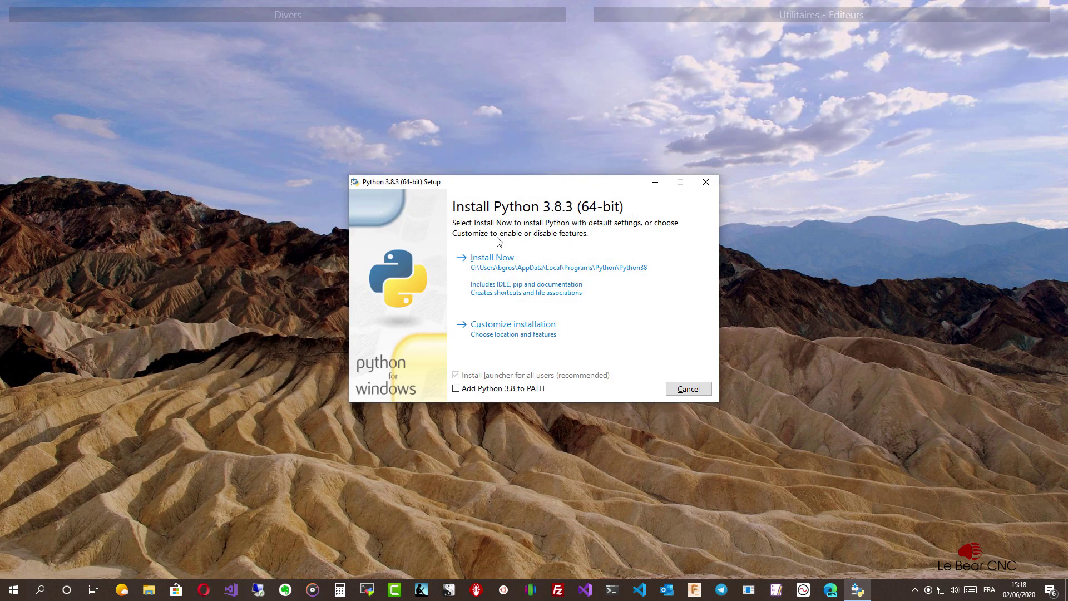
pyautogui.click(459, 391)
pyautogui.click(486, 264)
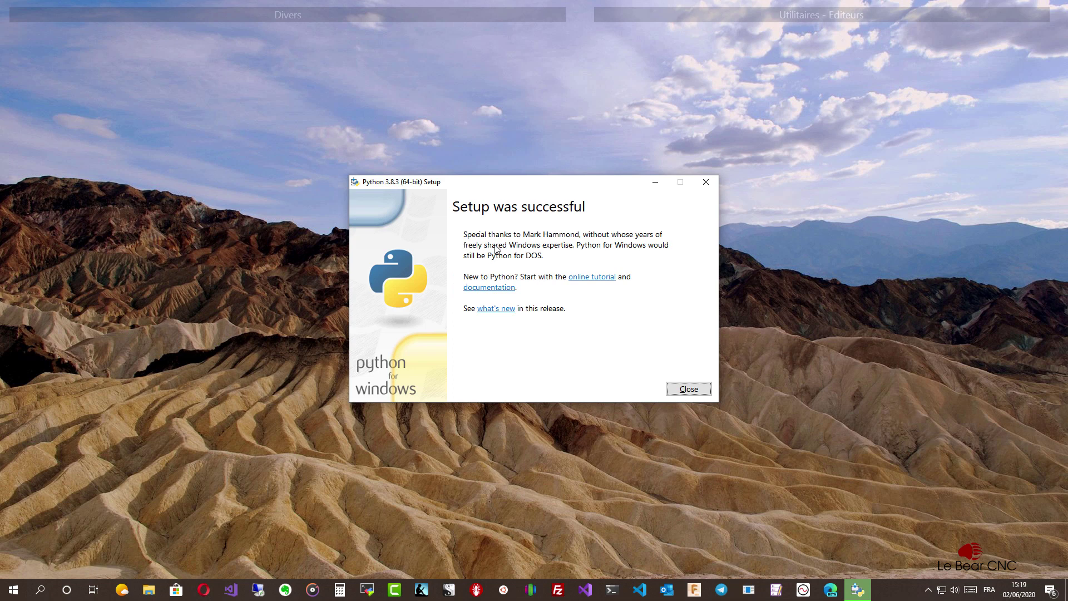
pyautogui.click(676, 386)
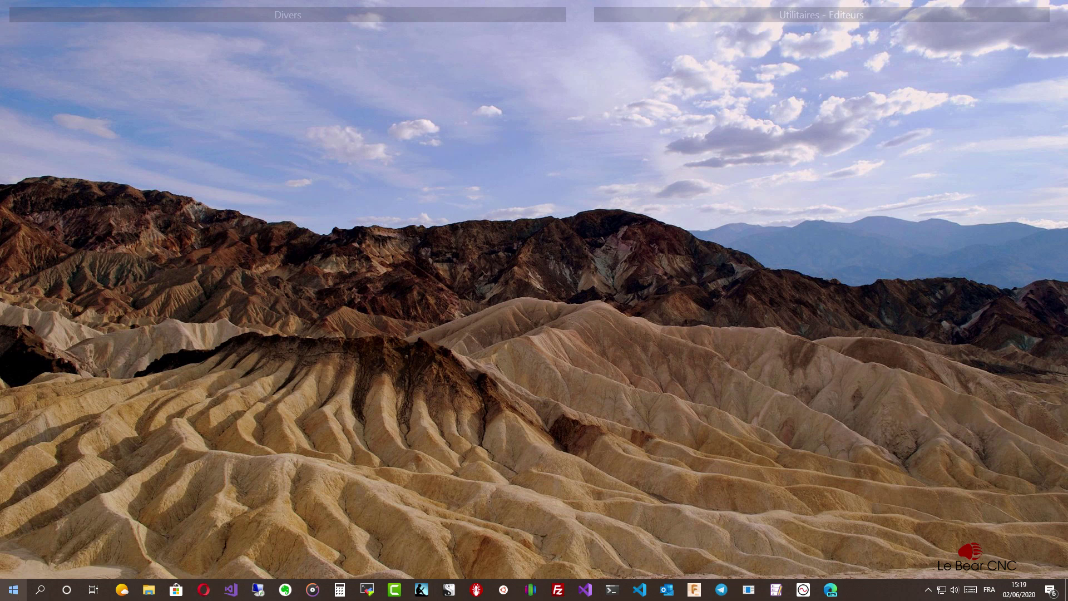
# - Search Windows for 'cmd' and open Invite de commandes
pyautogui.click(42, 591)
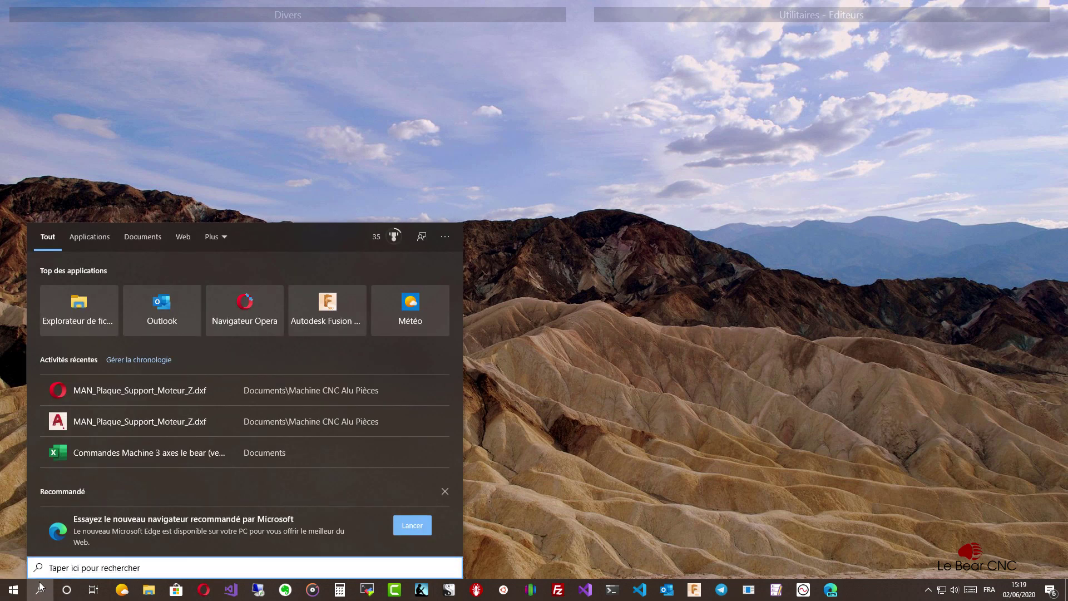
pyautogui.write('cmd')
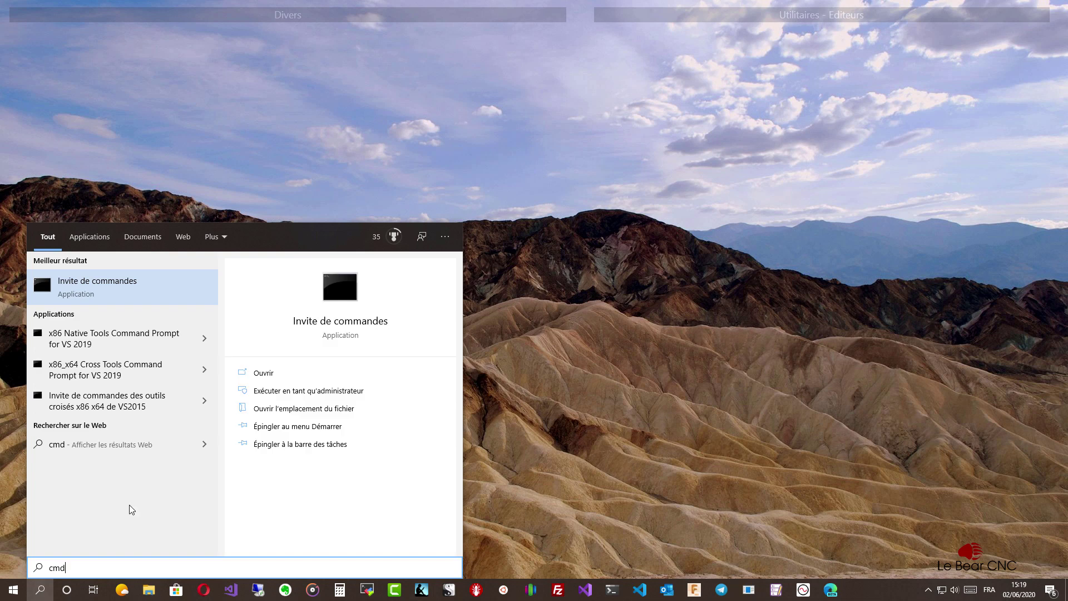
pyautogui.click(268, 374)
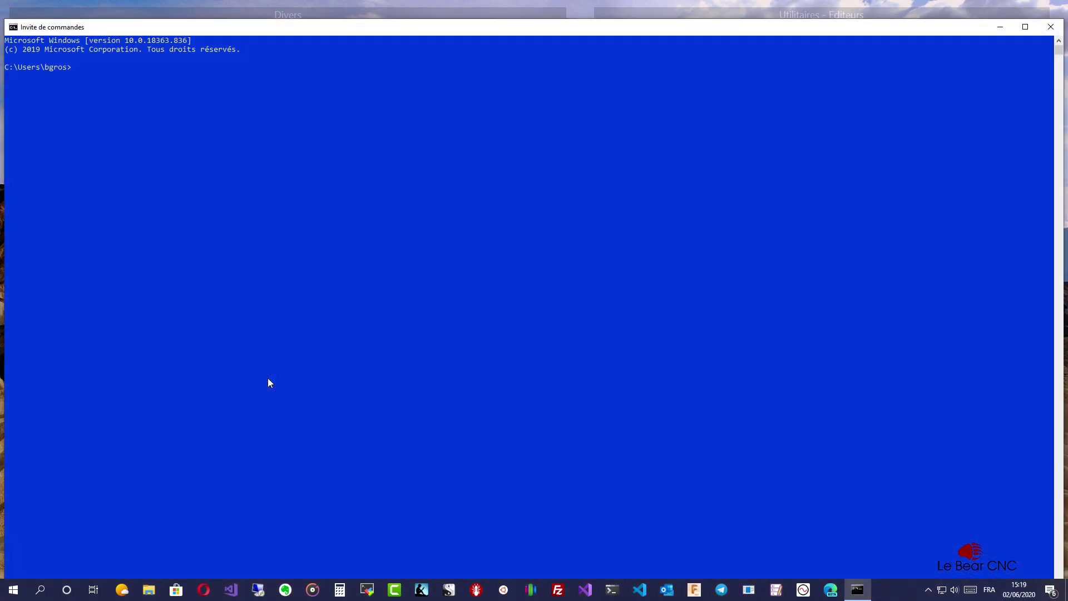
# - Run python -V to confirm version 3.8.3, then move the window near the top and make it taller
pyautogui.write('pyth')
pyautogui.write('on -')
pyautogui.write('V')
pyautogui.press('Return')
pyautogui.moveTo(110, 29)
pyautogui.mouseDown()
pyautogui.moveTo(164, 58)
pyautogui.moveTo(233, 384)
pyautogui.moveTo(234, 170)
pyautogui.mouseUp()
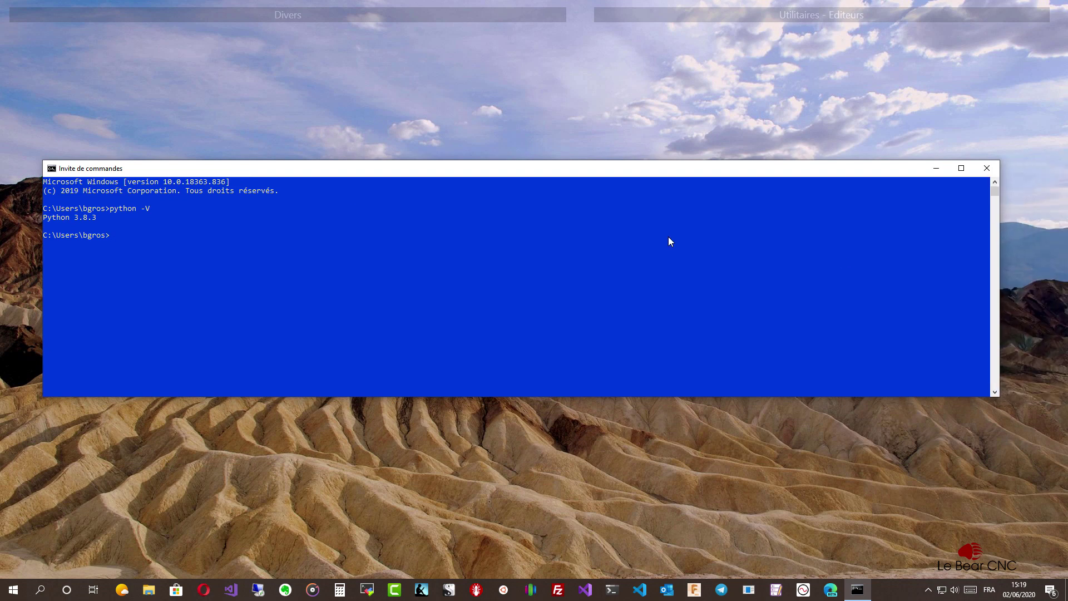
pyautogui.moveTo(593, 169); pyautogui.dragTo(590, 34)
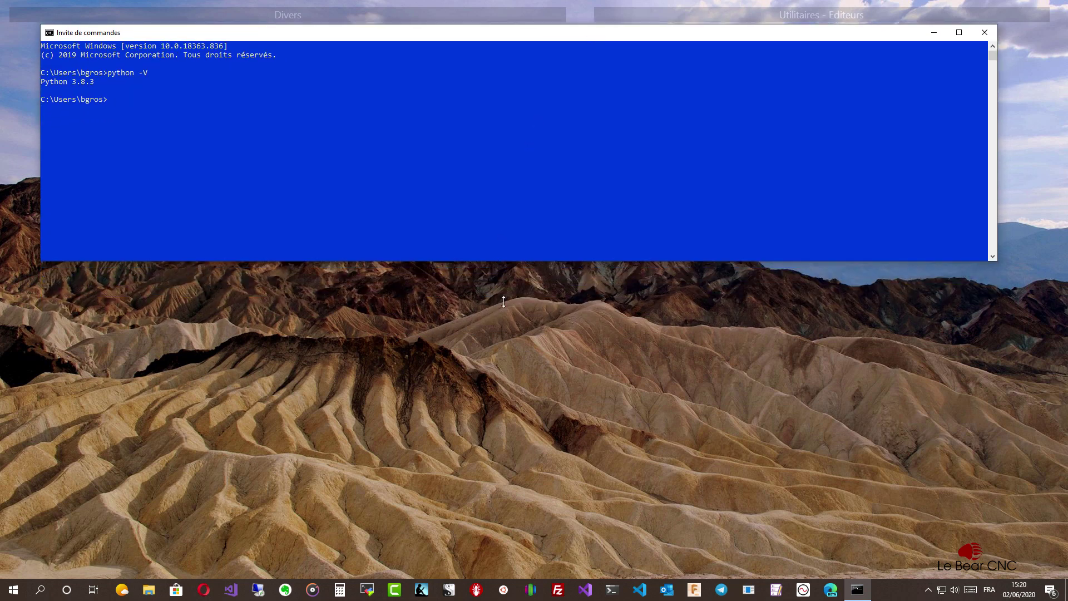
pyautogui.moveTo(497, 264); pyautogui.dragTo(530, 544)
pyautogui.write('pip')
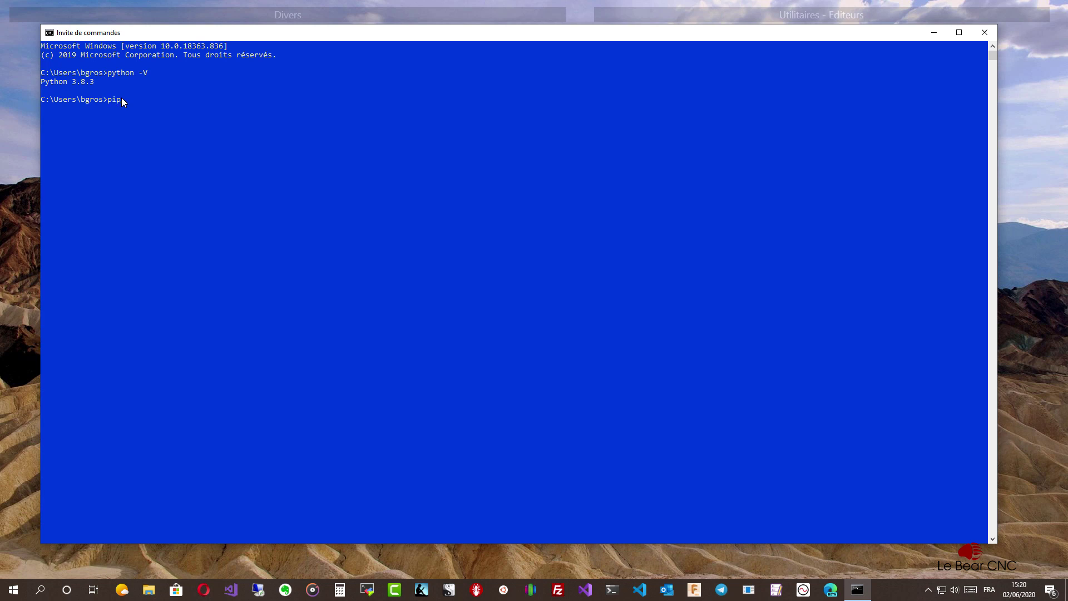
# - Run pip install --upgrade bCNC, installing bCNC 0.9.14.306 with numpy, Pillow, opencv-python and pyserial
pyautogui.write(' in')
pyautogui.write('stall')
pyautogui.write(' --up')
pyautogui.write('grade ')
pyautogui.write('bC')
pyautogui.write('NC')
pyautogui.press('Return')
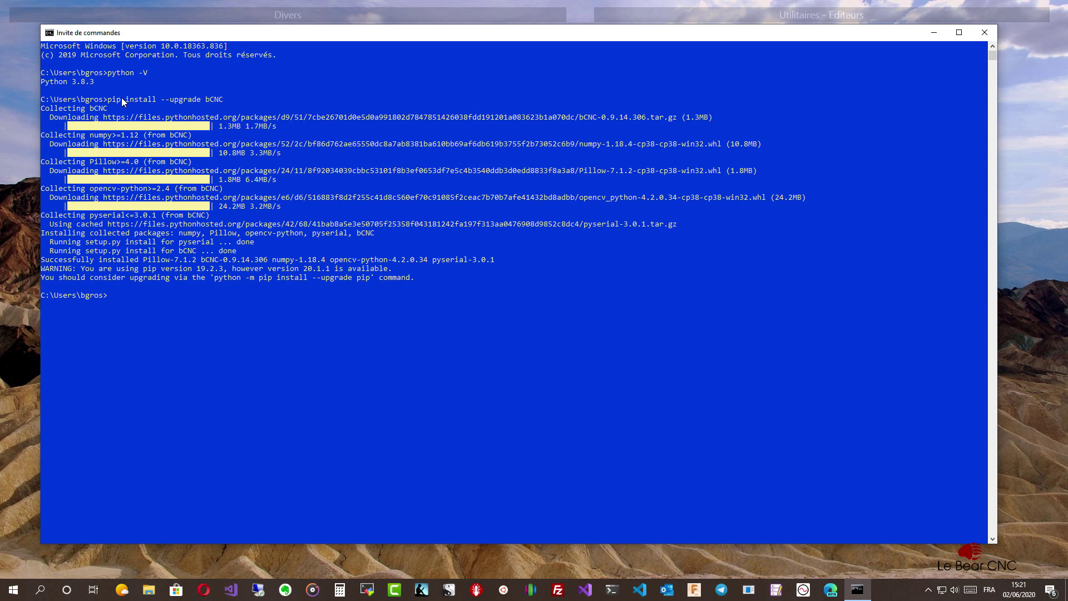
# - Launch bCNC from the command line, allow Python on private networks, and maximize bCNC
pyautogui.write('bC')
pyautogui.write('NC')
pyautogui.press('Return')
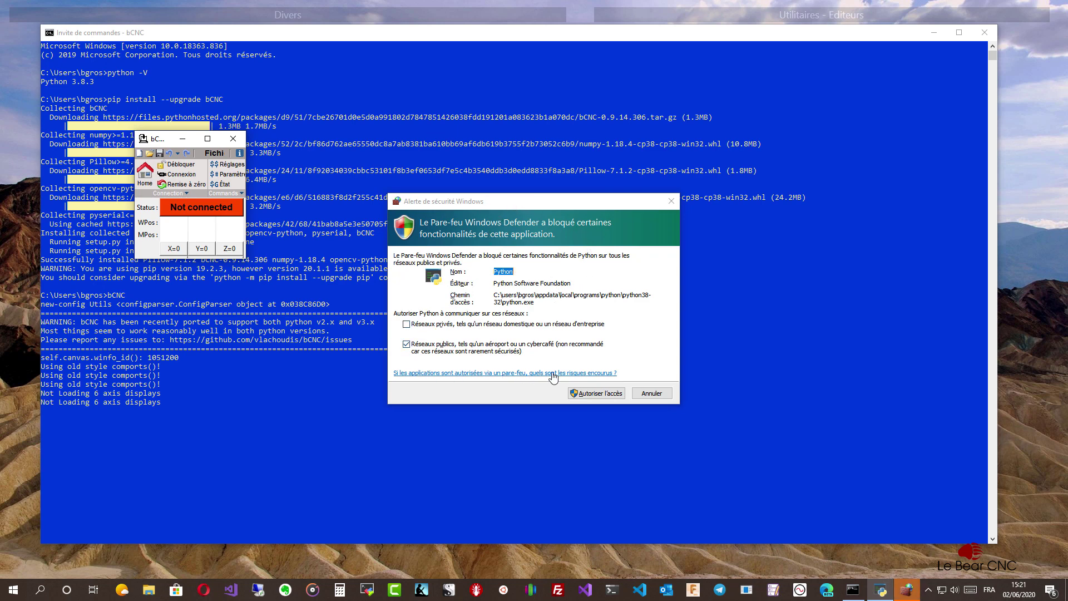
pyautogui.click(410, 326)
pyautogui.click(619, 398)
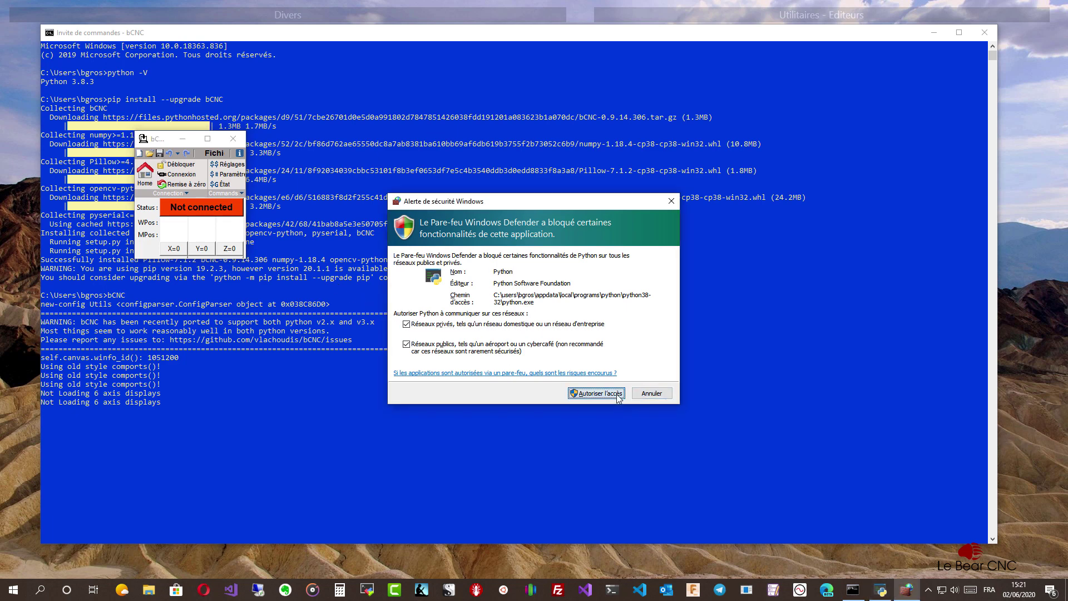
pyautogui.click(208, 139)
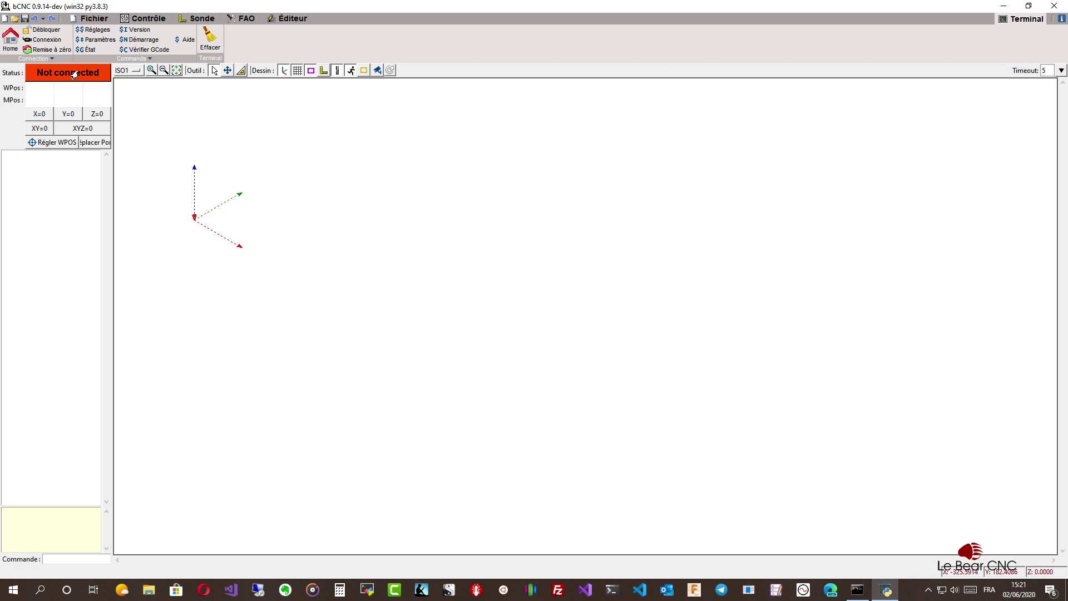
# - Show the Fichier tab's serial settings (COM6, 115200, GRBL1) and dismiss the not-connected notice
pyautogui.click(89, 20)
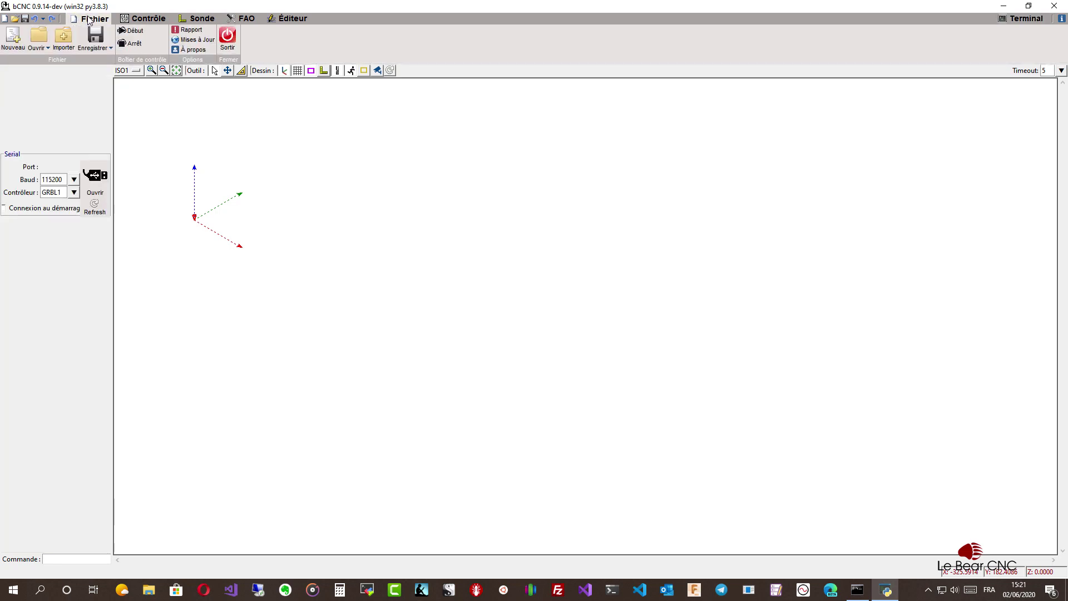
pyautogui.click(75, 82)
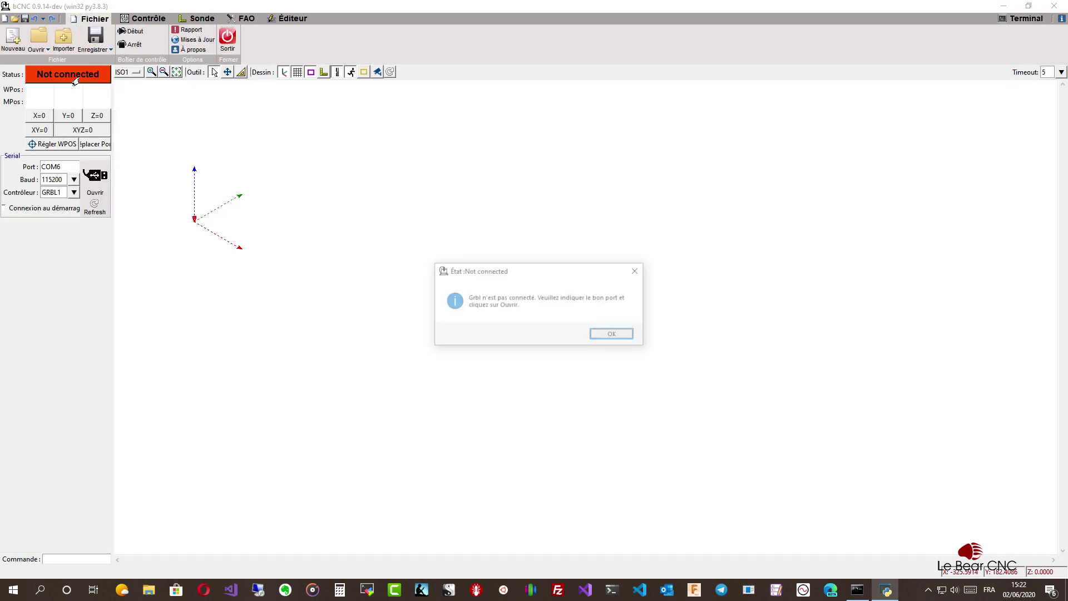
pyautogui.click(600, 337)
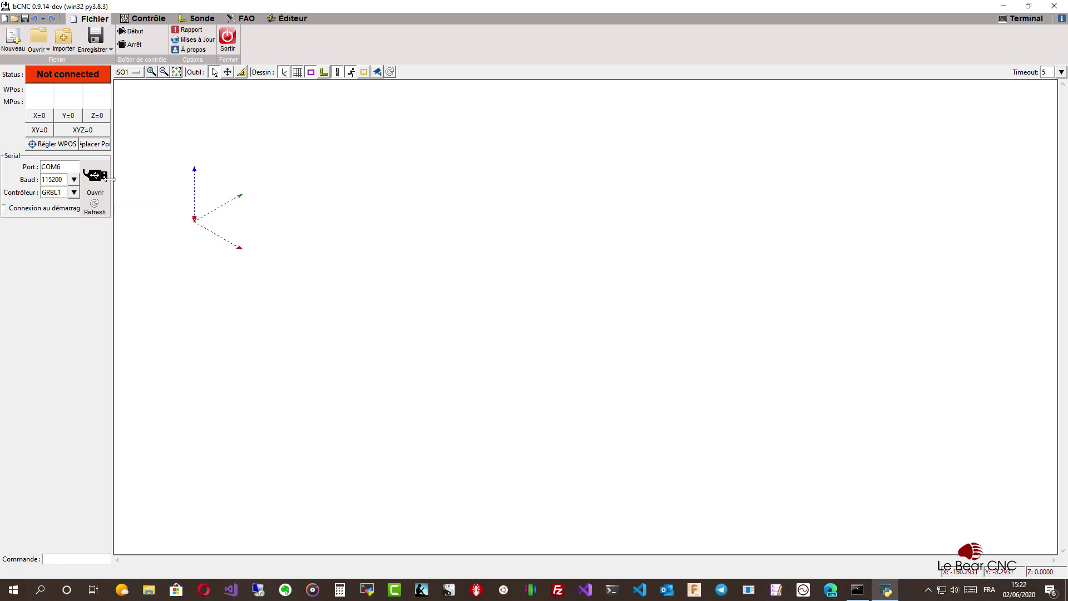
# - Widen the control panel, refresh the port list, select COM6 and open the connection
pyautogui.moveTo(109, 178); pyautogui.dragTo(208, 189)
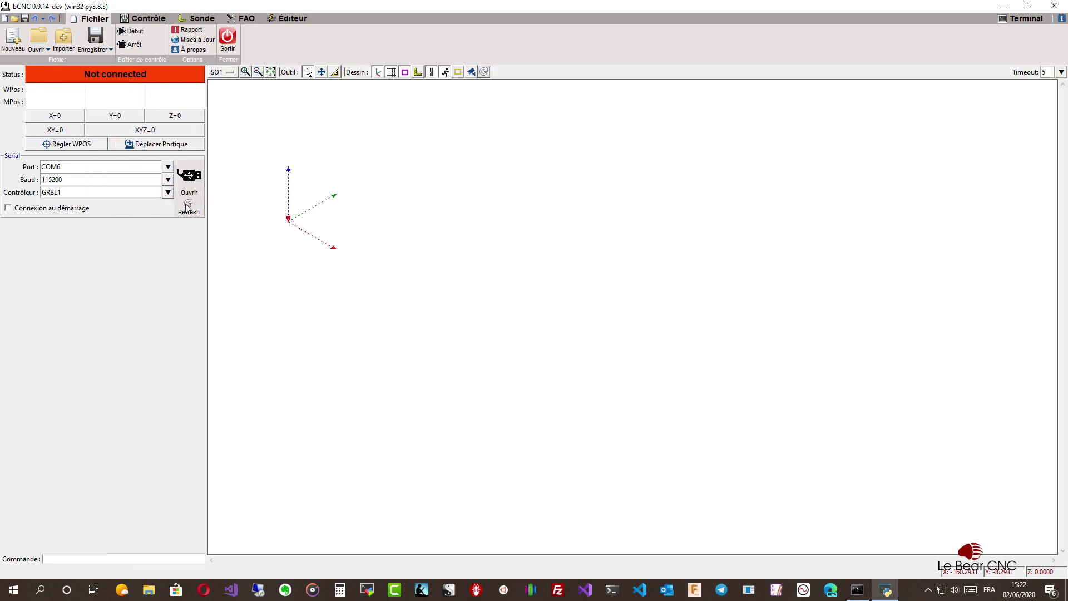
pyautogui.click(187, 206)
pyautogui.click(167, 167)
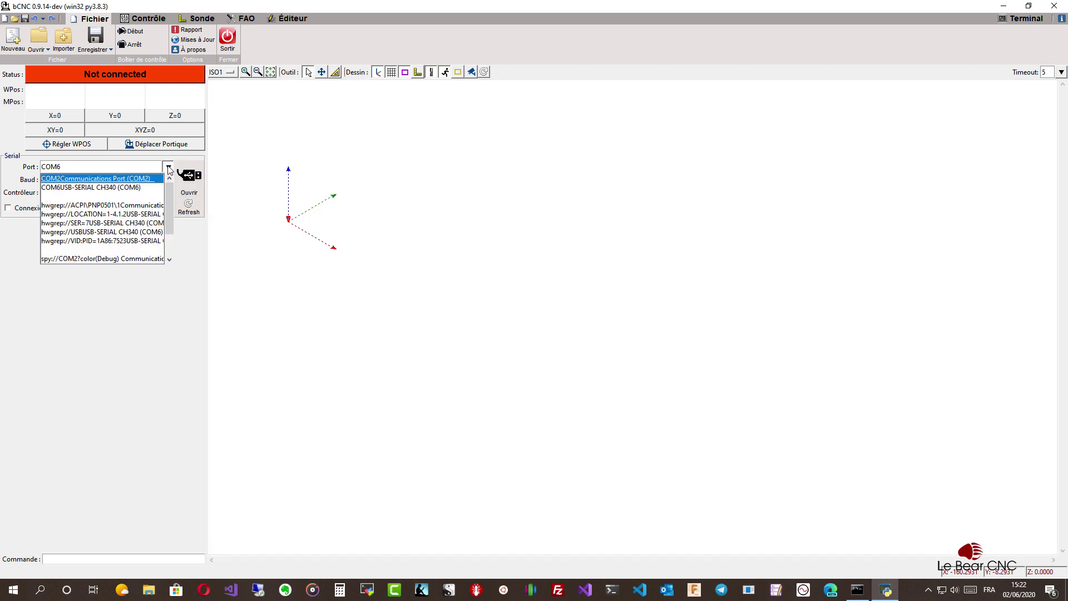
pyautogui.click(130, 189)
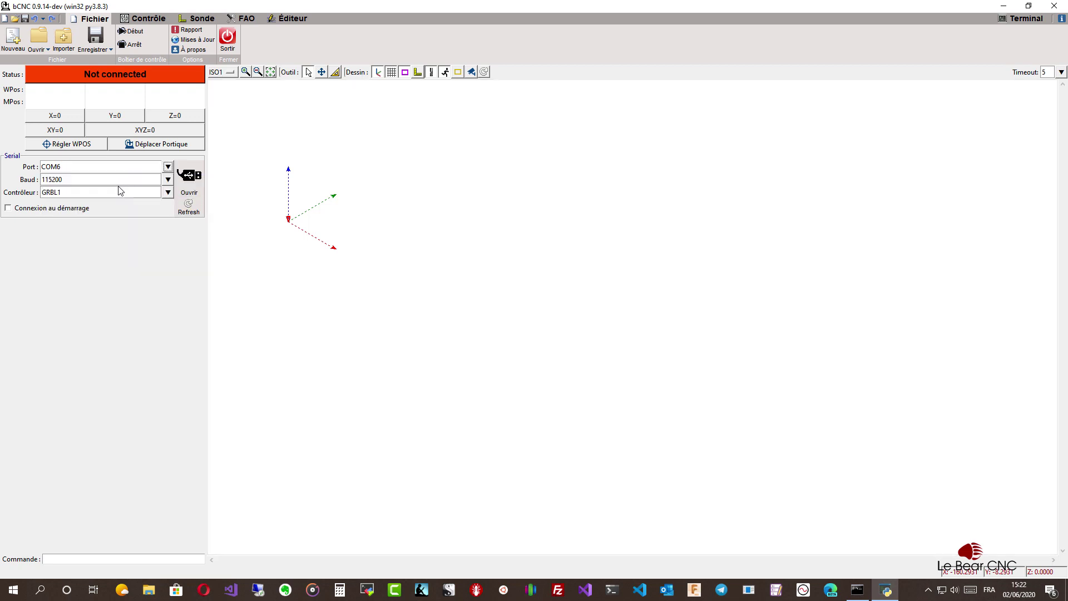
pyautogui.click(189, 184)
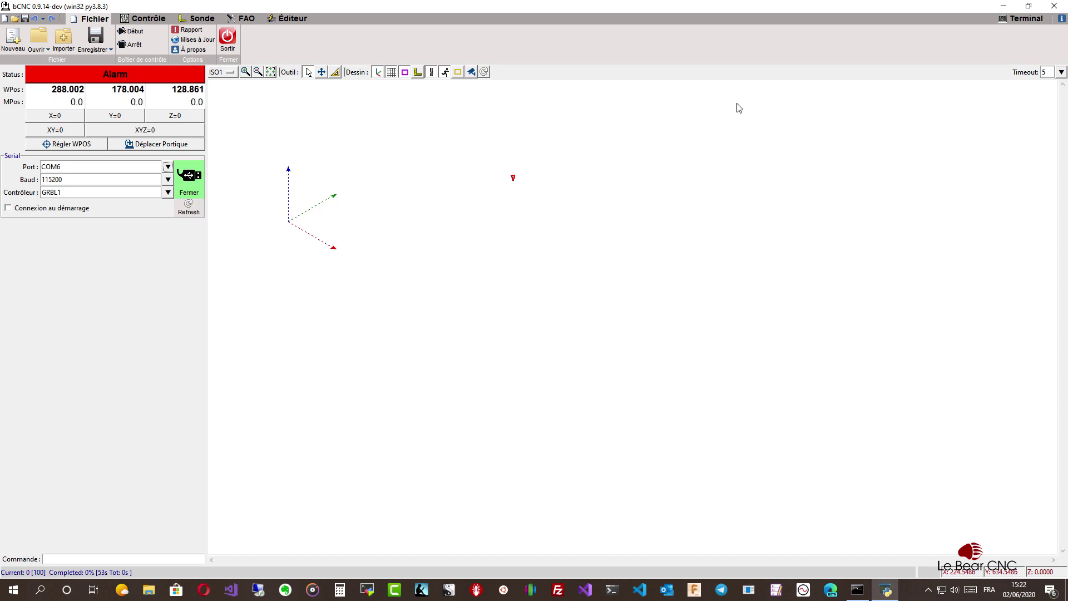
# - Send $$ from the Terminal tab to list the GRBL 1.1g settings $0–$132
pyautogui.click(1027, 19)
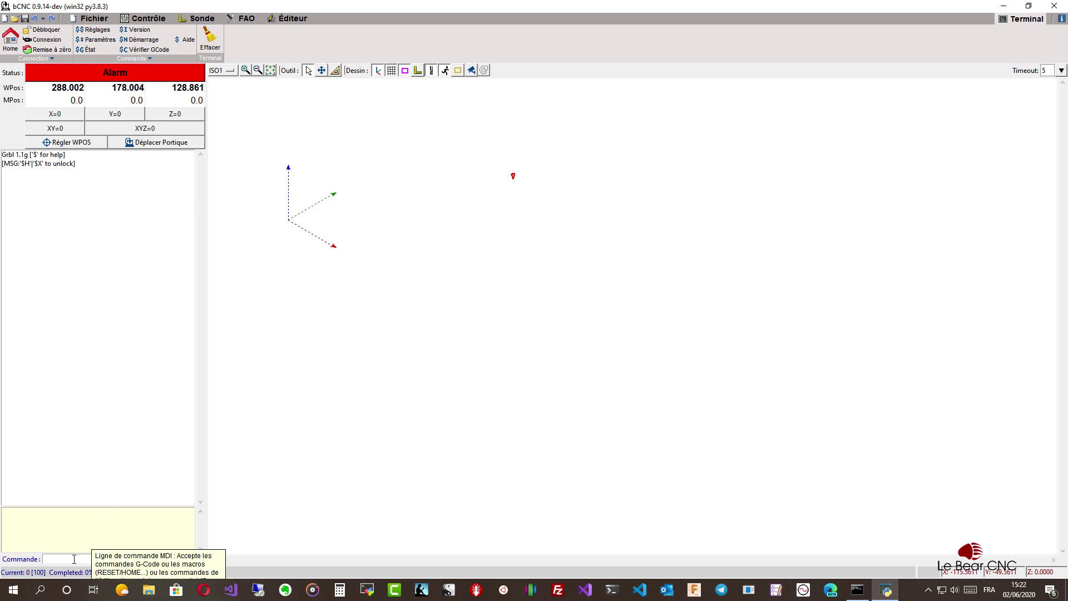
pyautogui.write('$$')
pyautogui.press('Return')
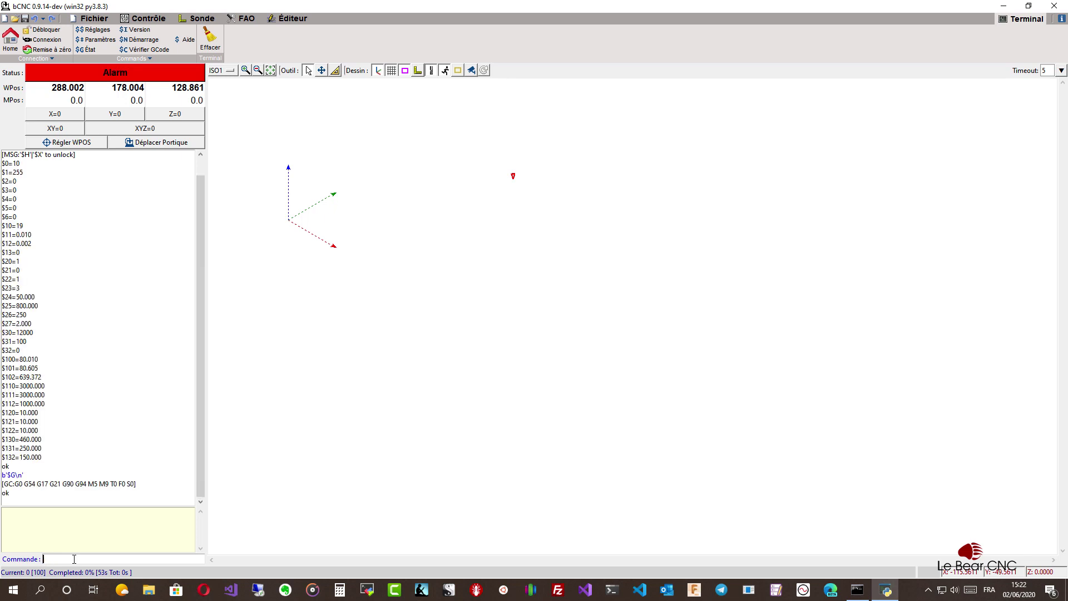